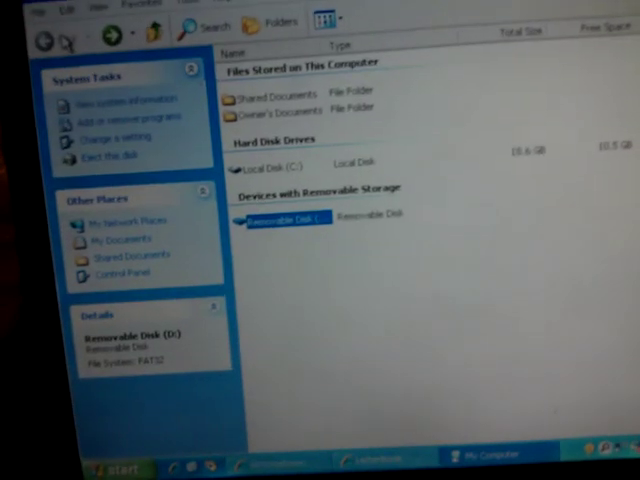
- Bring up the context menu of Removable Disk (D:) in My Computer
right_click(301, 193)
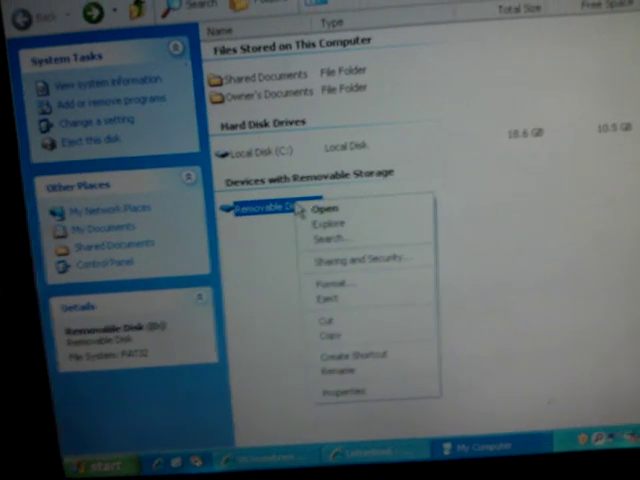